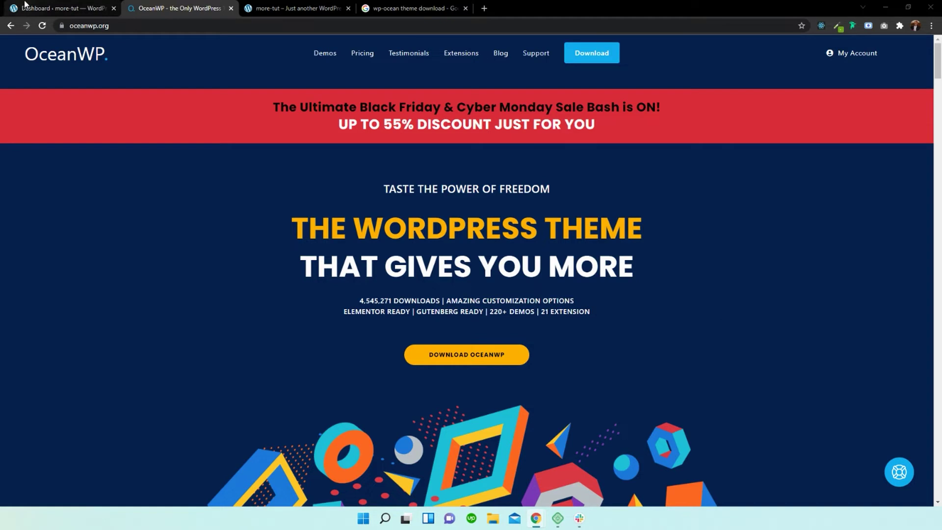
Open the more-tut front end in a new tab, then close that duplicate tab.
{"action": "left_click", "coordinate": [40, 5]}
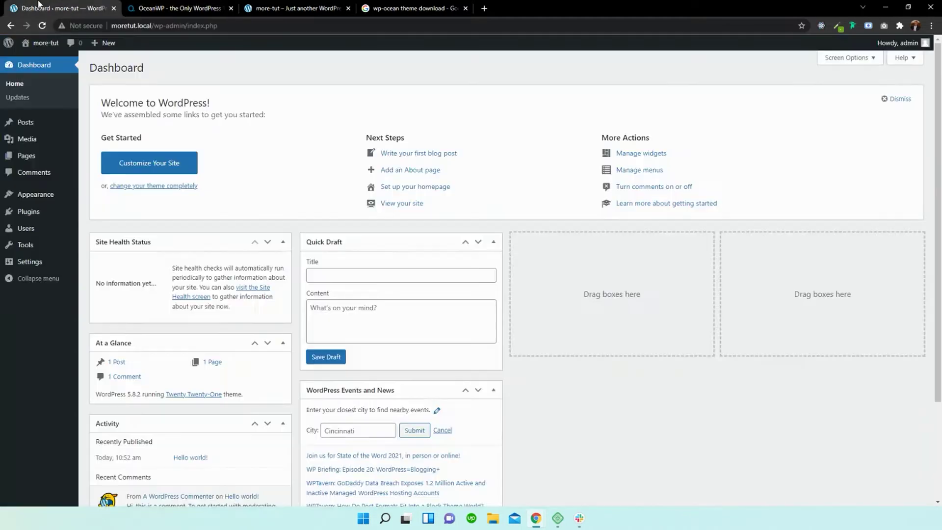
{"action": "right_click", "coordinate": [58, 43]}
{"action": "left_click", "coordinate": [69, 50]}
{"action": "left_click", "coordinate": [147, 8]}
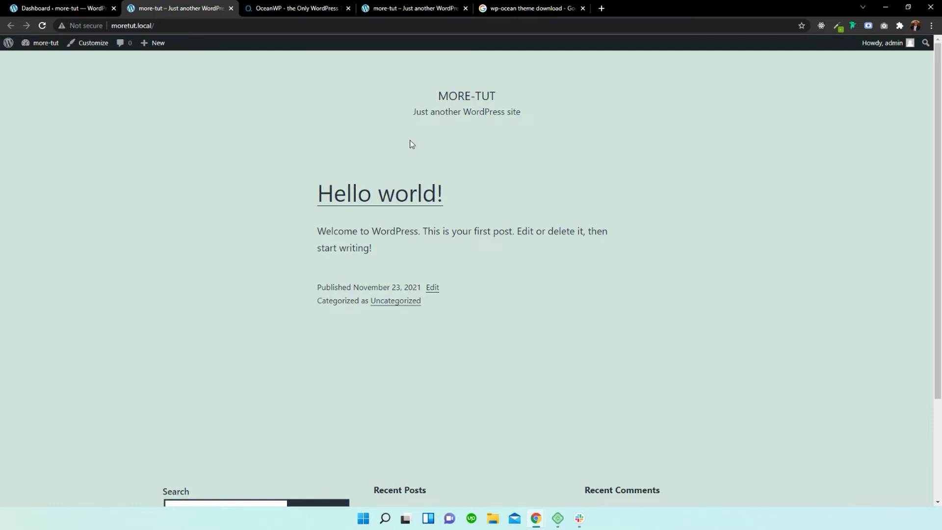
{"action": "left_click", "coordinate": [88, 9]}
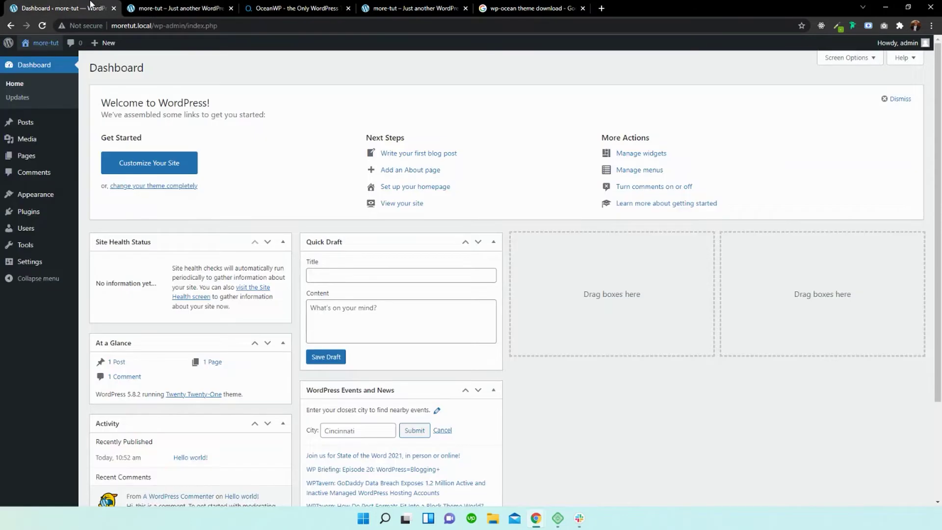
{"action": "left_click", "coordinate": [233, 8]}
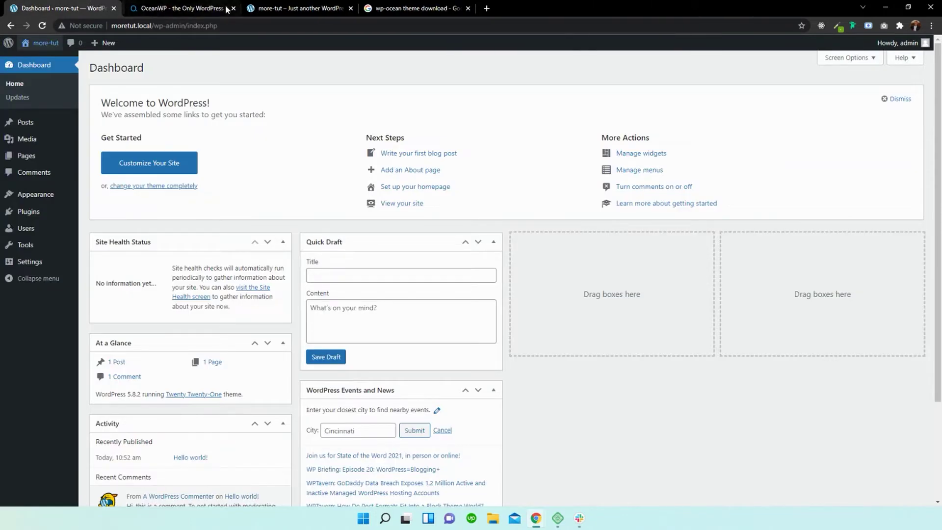
{"action": "left_click", "coordinate": [261, 13]}
{"action": "left_click", "coordinate": [257, 28]}
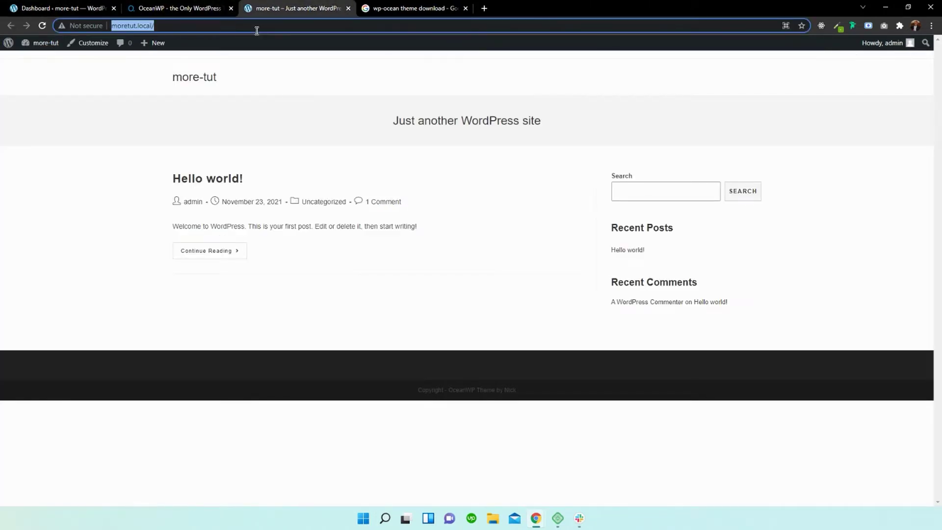
Search Google for 'wp-ocean theme download' using the remembered suggestion.
{"action": "type", "text": "google docs"}
{"action": "key", "text": "Return"}
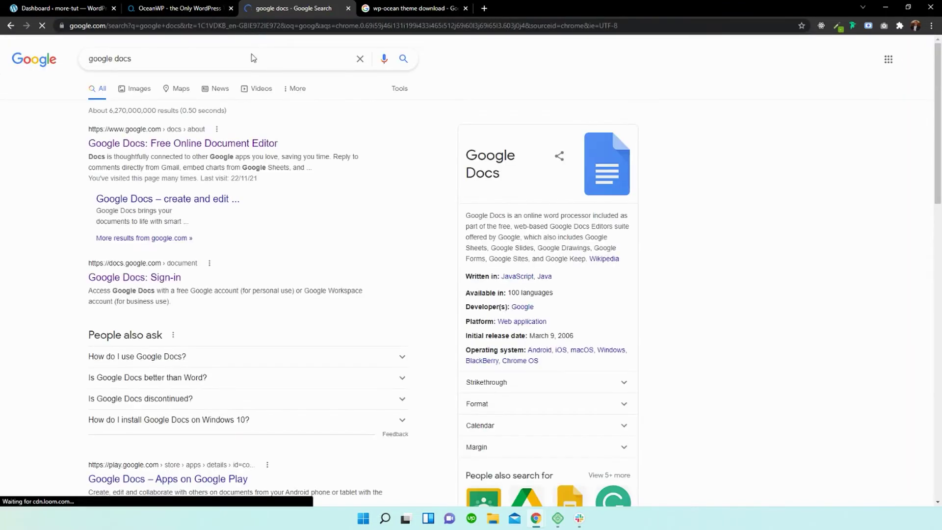
{"action": "key", "text": "BackSpace"}
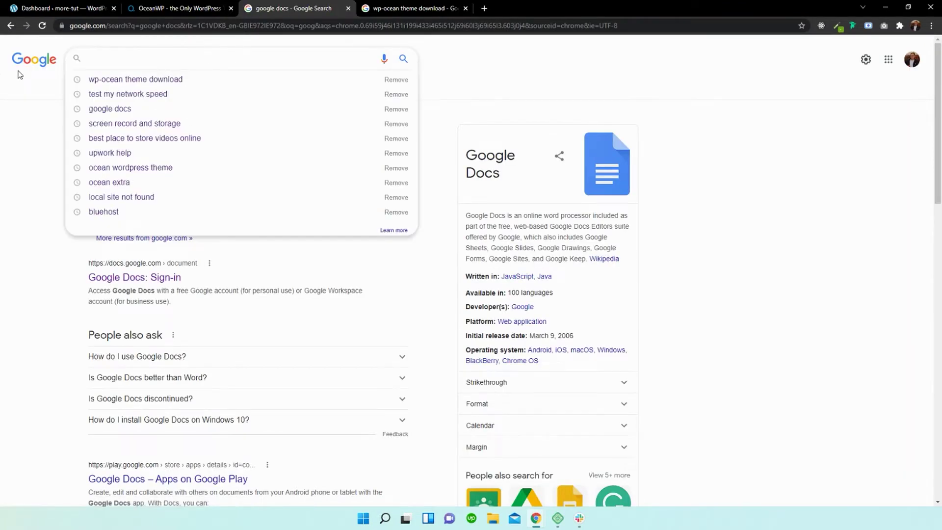
{"action": "type", "text": "wp oce"}
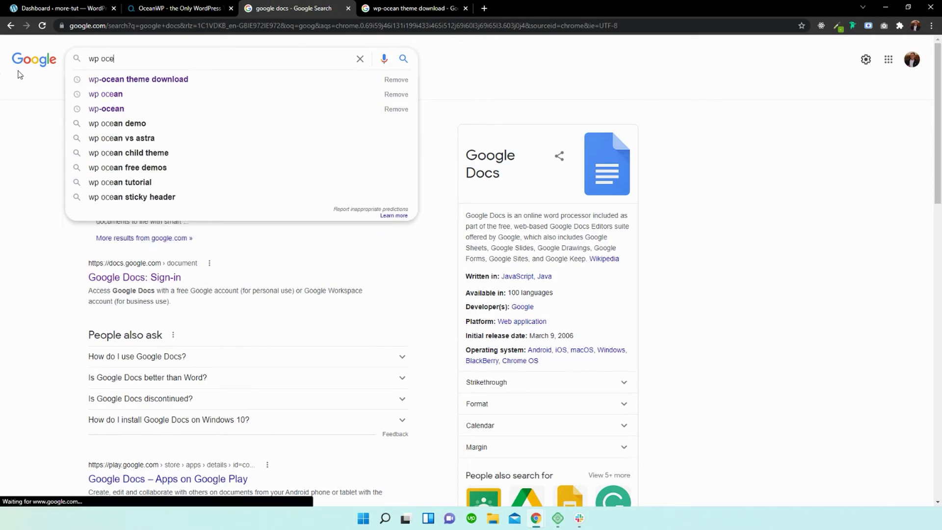
{"action": "type", "text": "an theme down"}
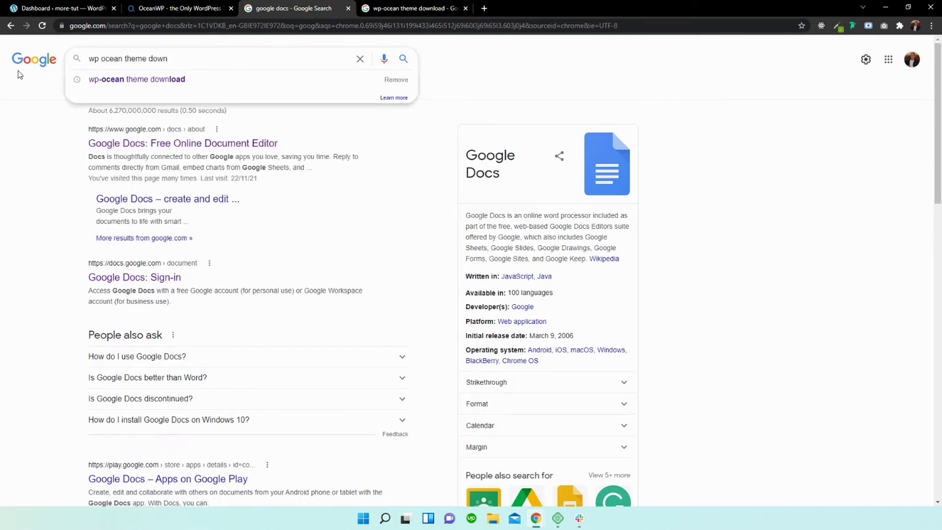
{"action": "key", "text": "Down"}
{"action": "key", "text": "Return"}
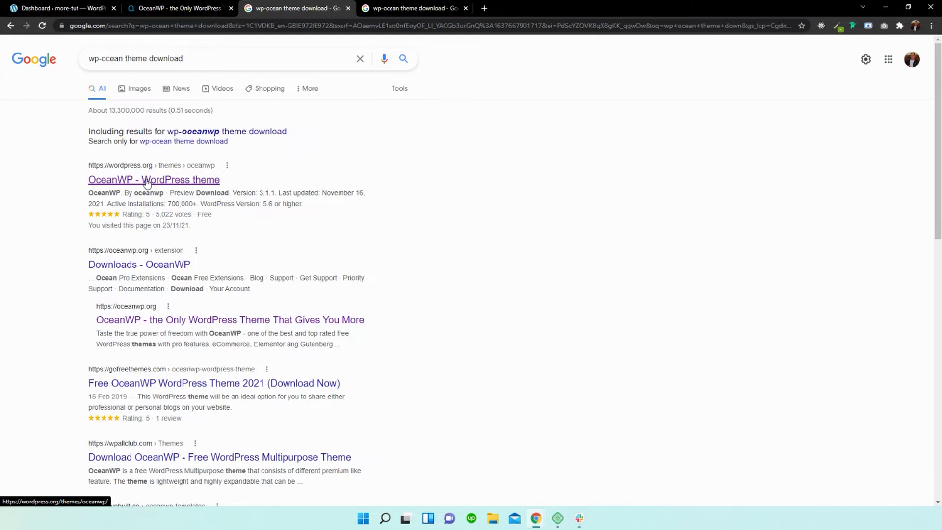
Download oceanwp.3.1.1.zip from its WordPress.org page into Documents > WebSites > plugins.
{"action": "left_click", "coordinate": [147, 182]}
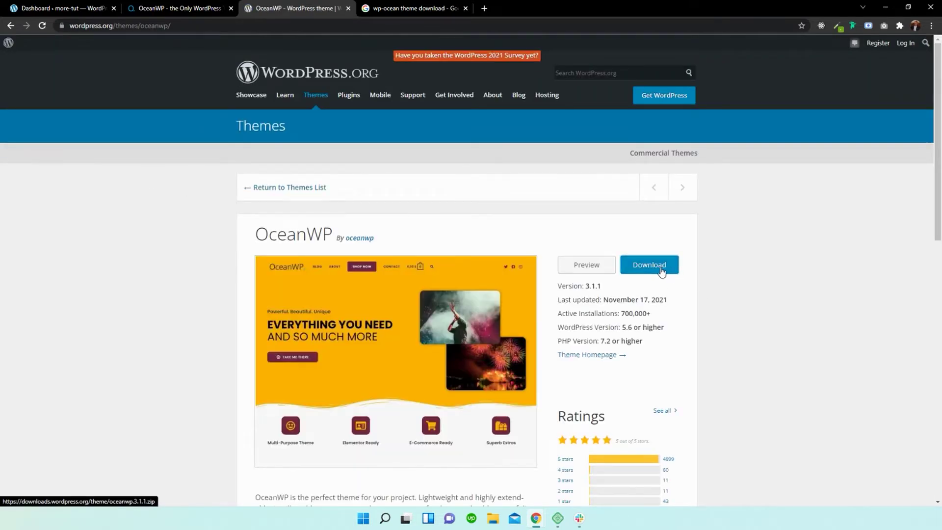
{"action": "left_click", "coordinate": [662, 269]}
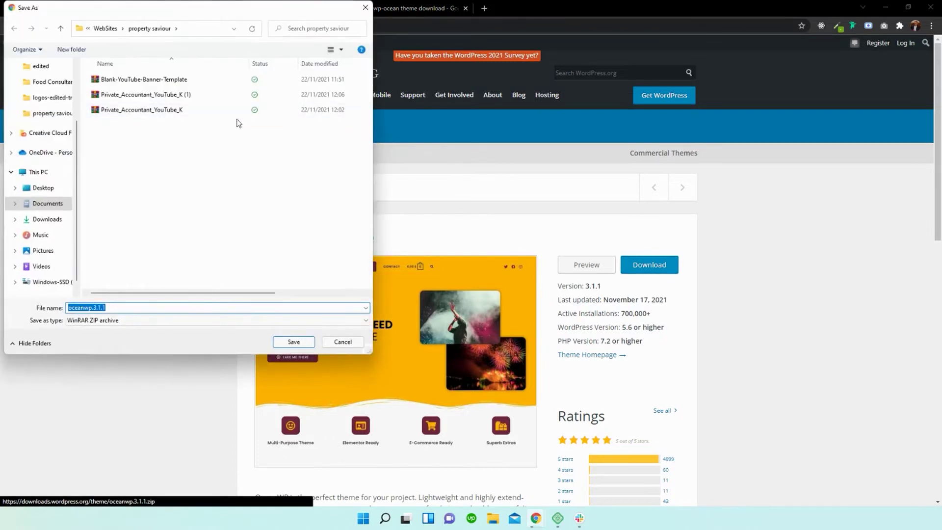
{"action": "left_click", "coordinate": [106, 28]}
{"action": "scroll", "coordinate": [156, 147], "scroll_direction": "down", "scroll_amount": 3}
{"action": "scroll", "coordinate": [152, 187], "scroll_direction": "down", "scroll_amount": 1}
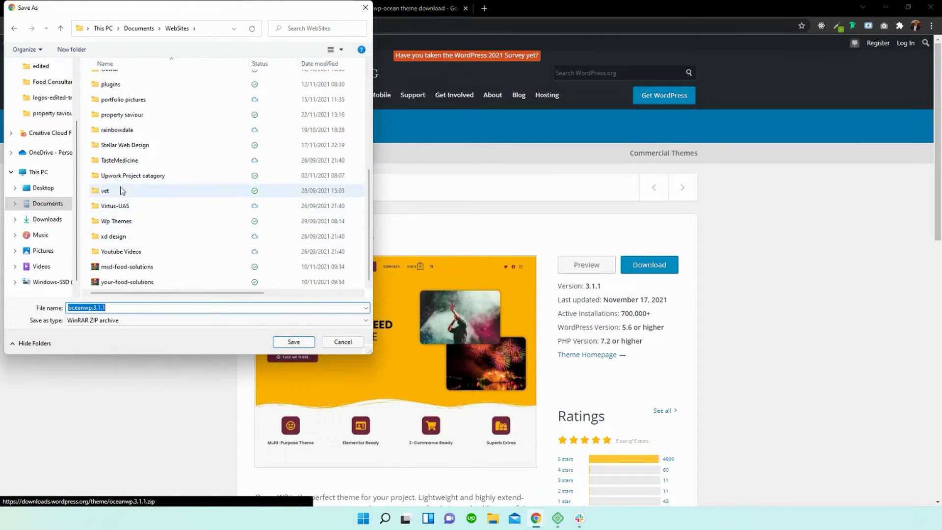
{"action": "scroll", "coordinate": [125, 147], "scroll_direction": "up", "scroll_amount": 1}
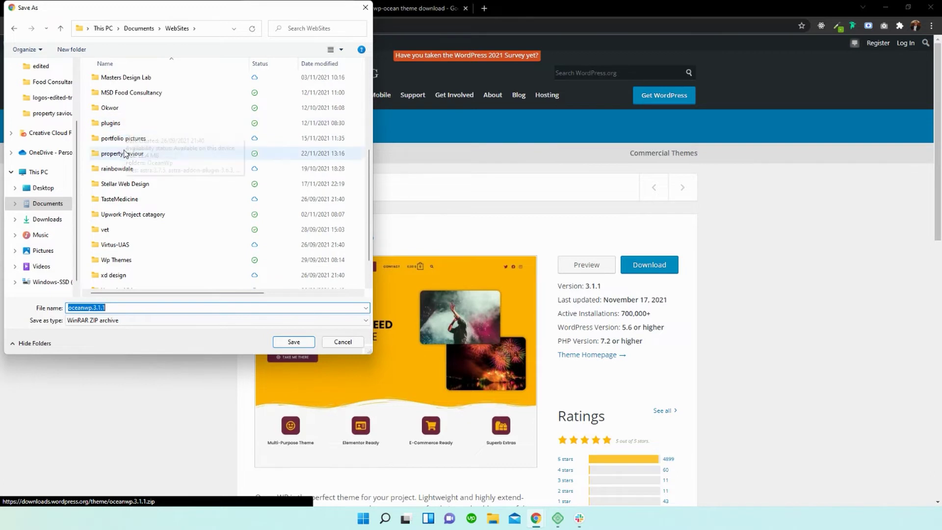
{"action": "left_click", "coordinate": [122, 126]}
{"action": "left_click", "coordinate": [279, 345]}
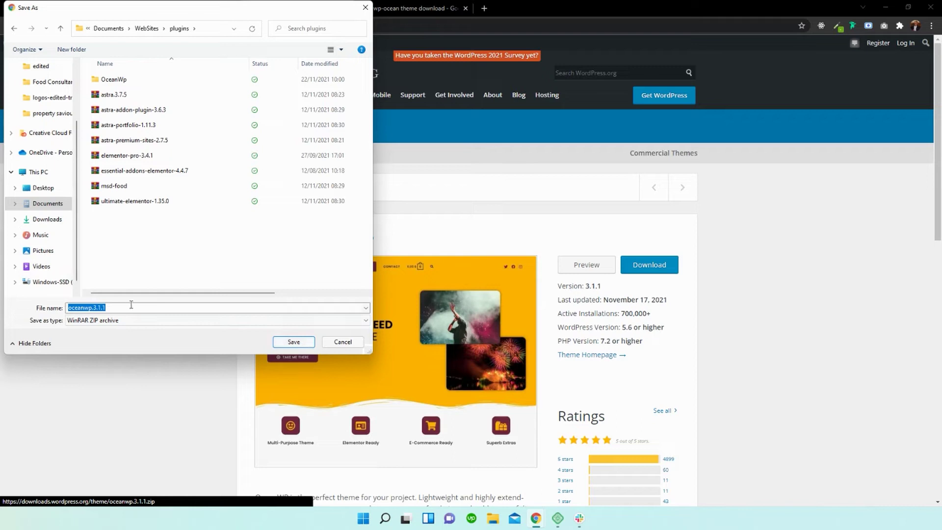
{"action": "left_click", "coordinate": [293, 342]}
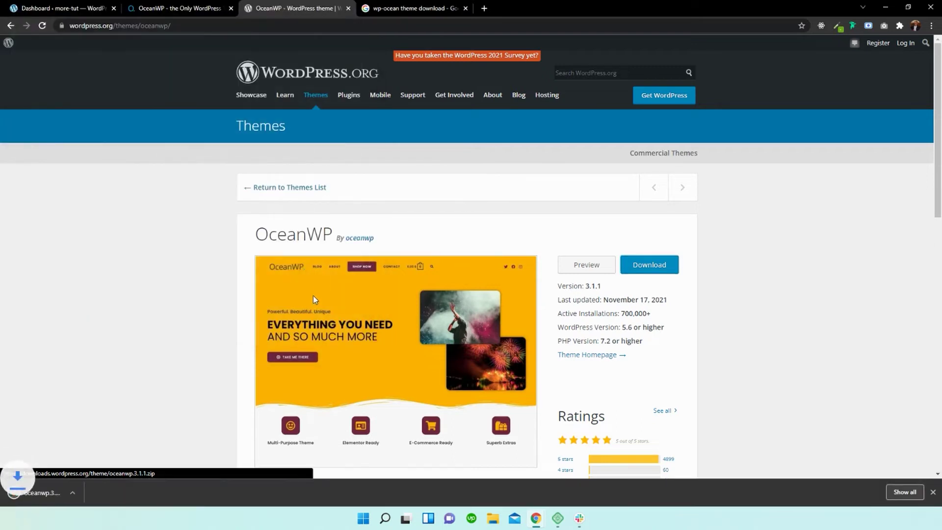
Go to Themes > Add New in the more-tut dashboard and show the Upload Theme form.
{"action": "left_click", "coordinate": [38, 6]}
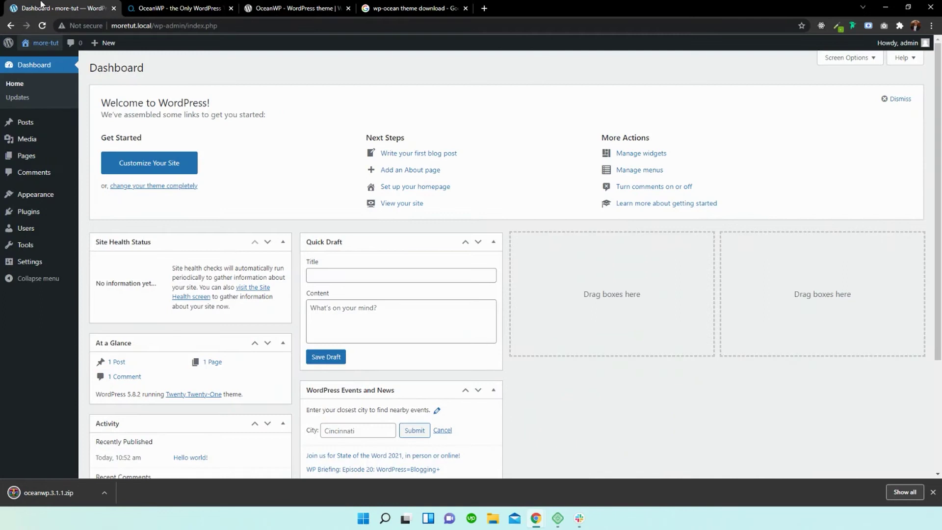
{"action": "left_click", "coordinate": [41, 197]}
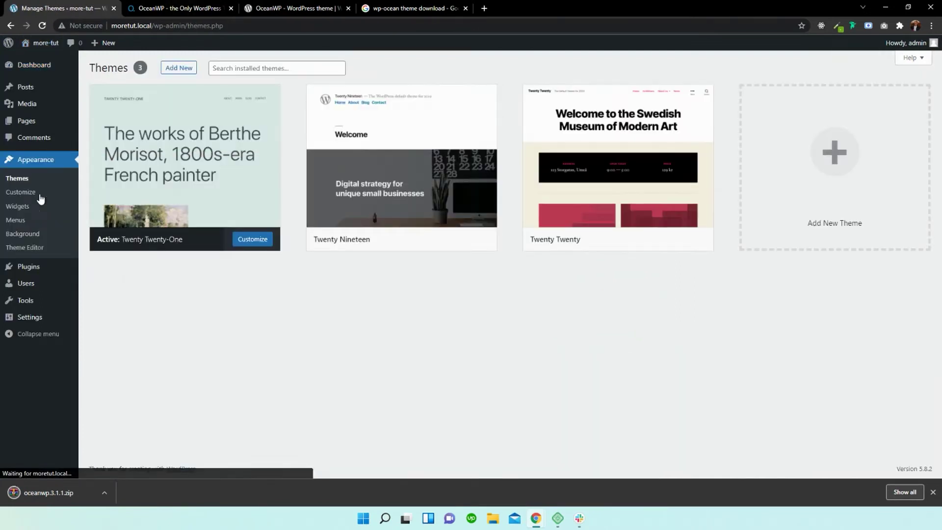
{"action": "left_click", "coordinate": [181, 68]}
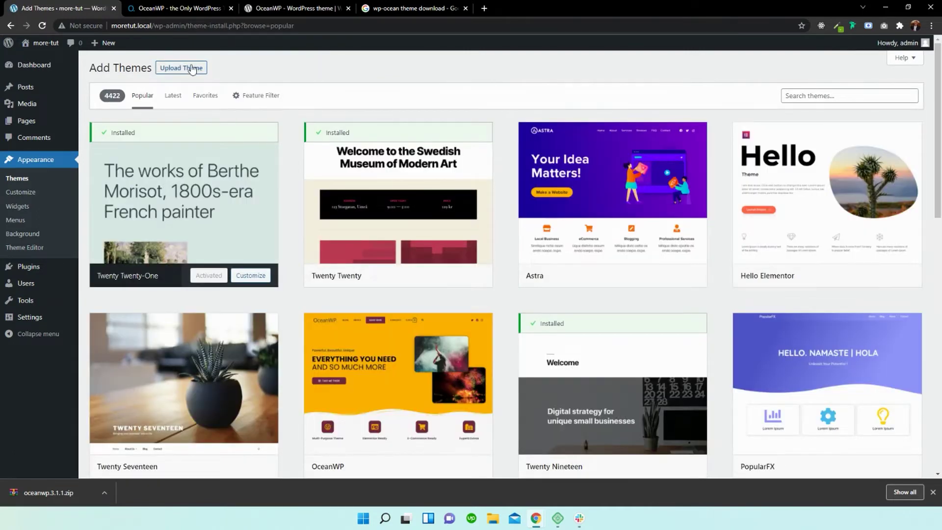
{"action": "left_click", "coordinate": [192, 69]}
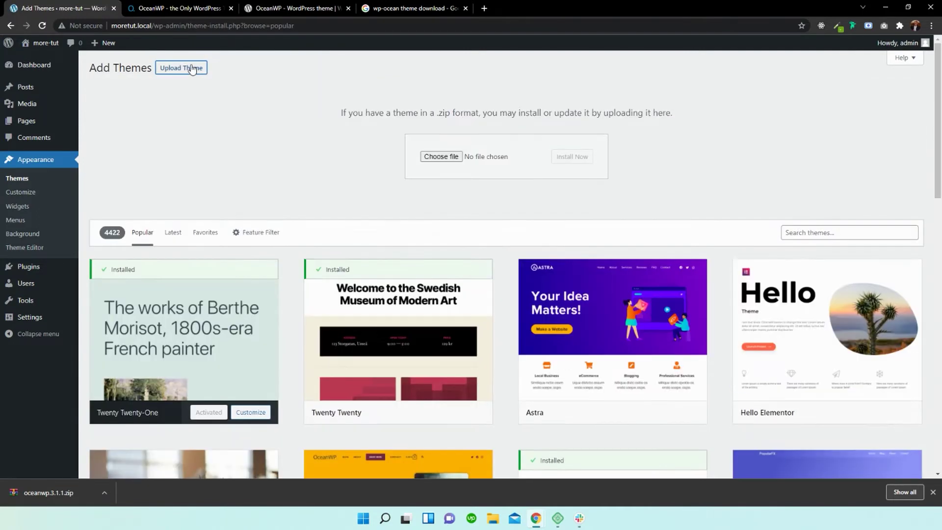
Choose oceanwp.3.1.1.zip from the WebSites plugins folder as the theme file.
{"action": "left_click", "coordinate": [440, 157]}
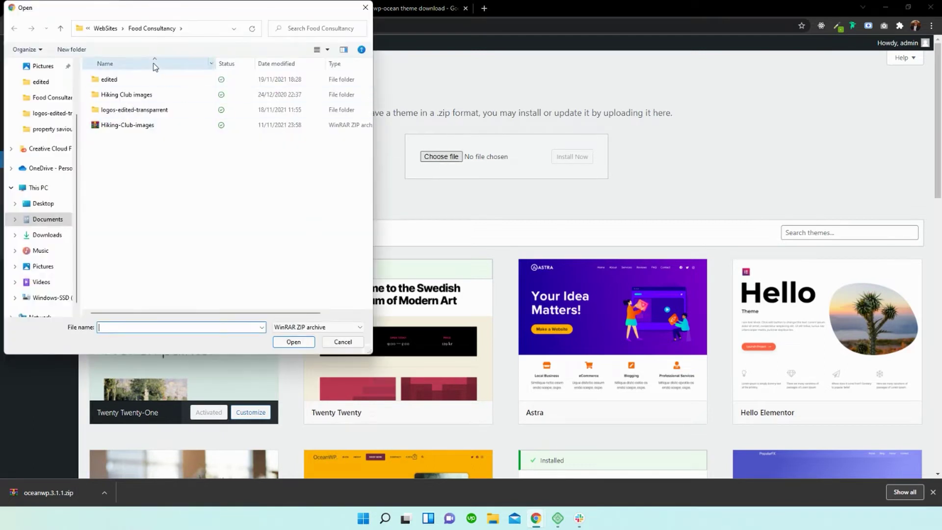
{"action": "left_click", "coordinate": [106, 28]}
{"action": "scroll", "coordinate": [171, 242], "scroll_direction": "down", "scroll_amount": 2}
{"action": "scroll", "coordinate": [171, 242], "scroll_direction": "down", "scroll_amount": 1}
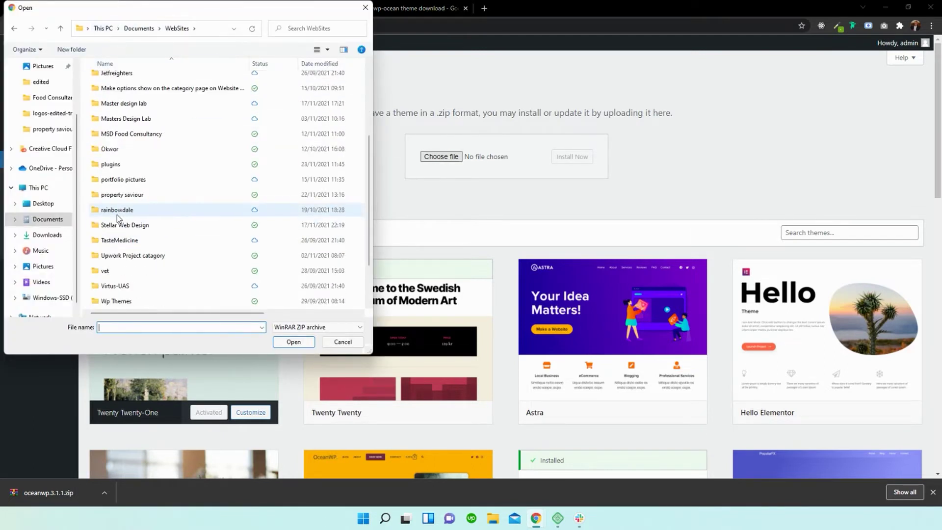
{"action": "left_click", "coordinate": [121, 166]}
{"action": "double_click", "coordinate": [122, 167]}
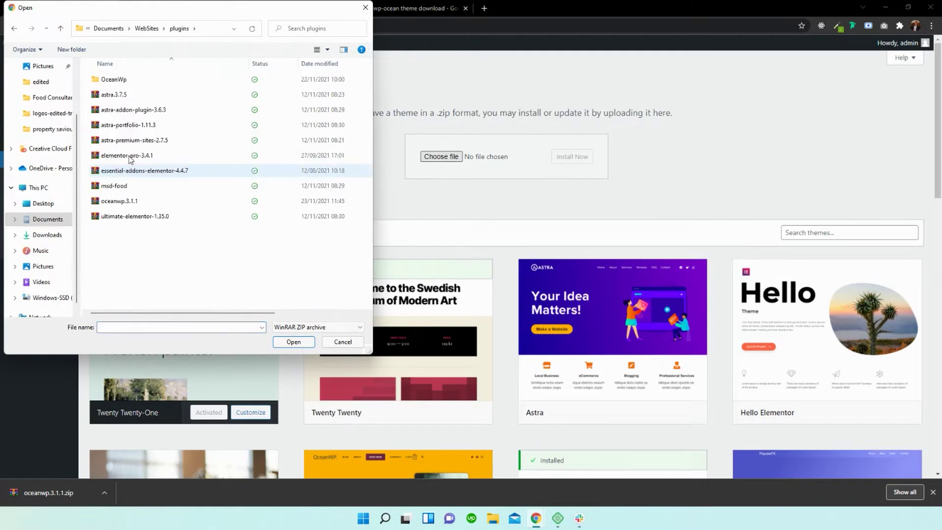
{"action": "left_click", "coordinate": [121, 202]}
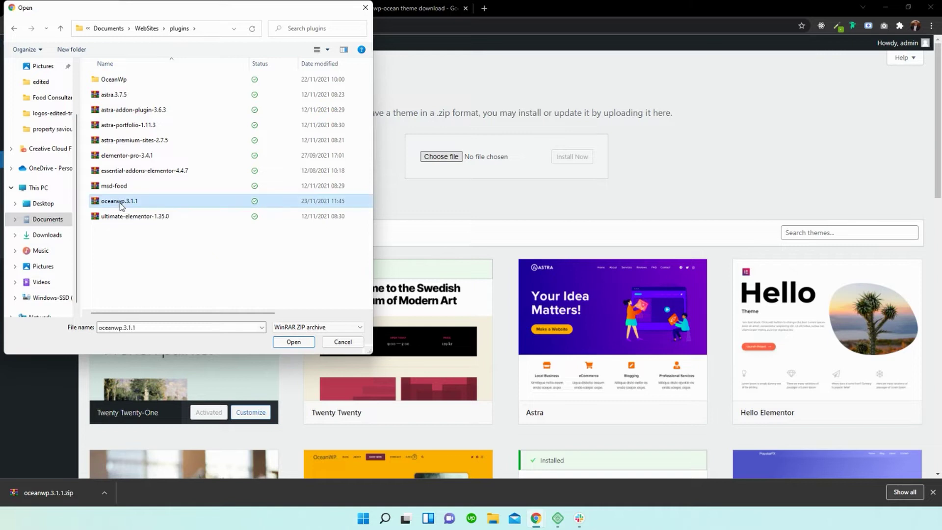
{"action": "left_click", "coordinate": [294, 341]}
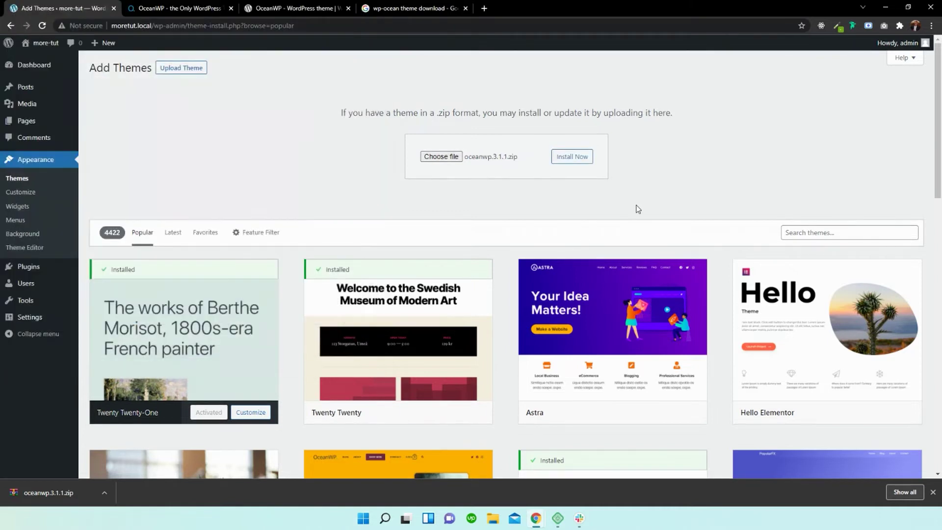
Install the OceanWP 3.1.1 zip, replace the current copy with it, and activate it.
{"action": "left_click", "coordinate": [567, 160]}
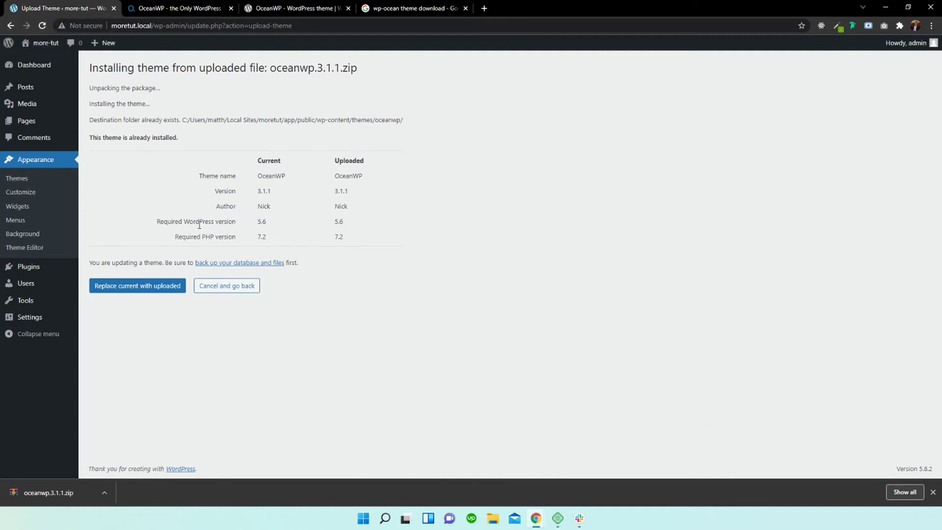
{"action": "left_click", "coordinate": [161, 287]}
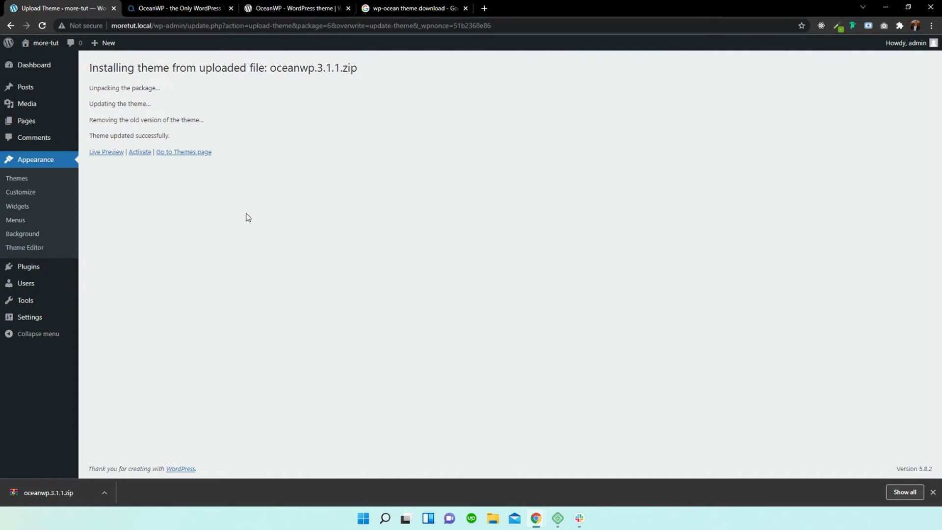
{"action": "left_click", "coordinate": [142, 154]}
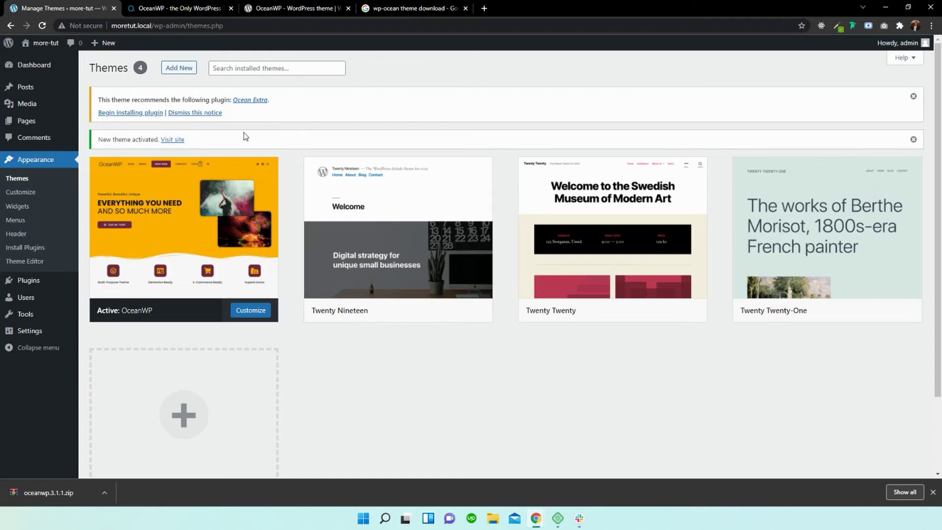
Install the recommended Ocean Extra plugin using the Install bulk action.
{"action": "left_click_drag", "start_coordinate": [98, 100], "coordinate": [236, 100]}
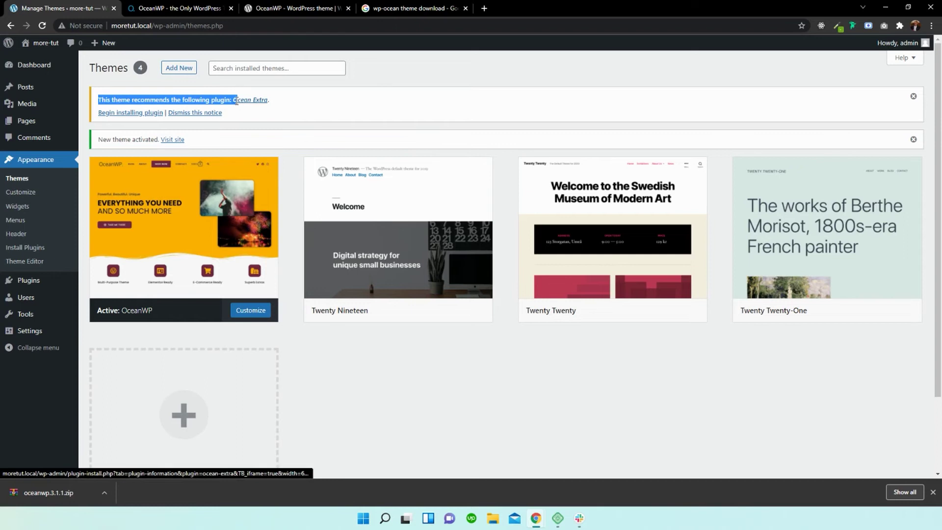
{"action": "left_click", "coordinate": [119, 114]}
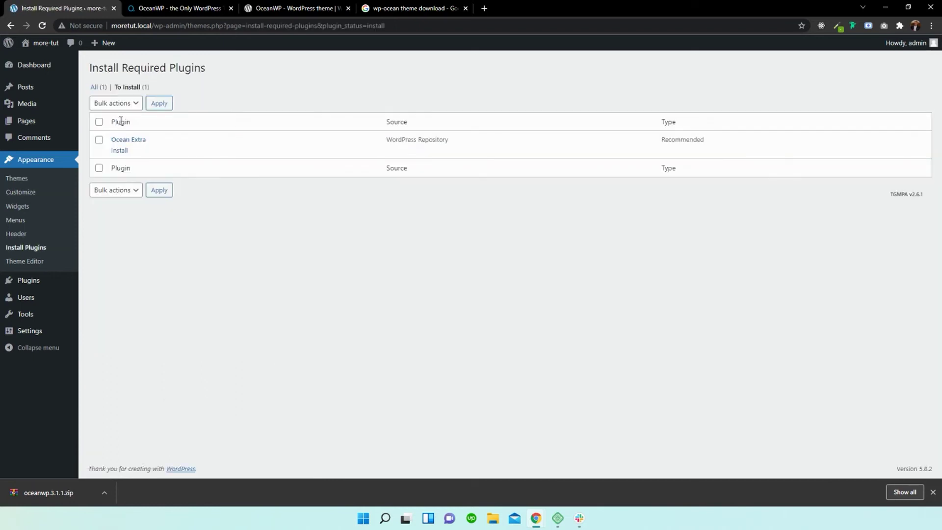
{"action": "left_click", "coordinate": [99, 140]}
{"action": "left_click", "coordinate": [120, 105]}
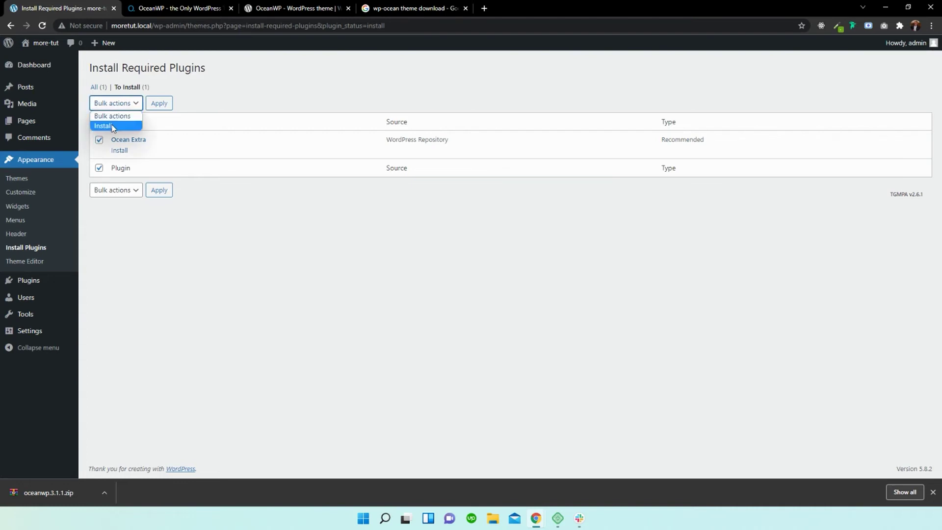
{"action": "left_click", "coordinate": [113, 126]}
{"action": "left_click", "coordinate": [165, 105]}
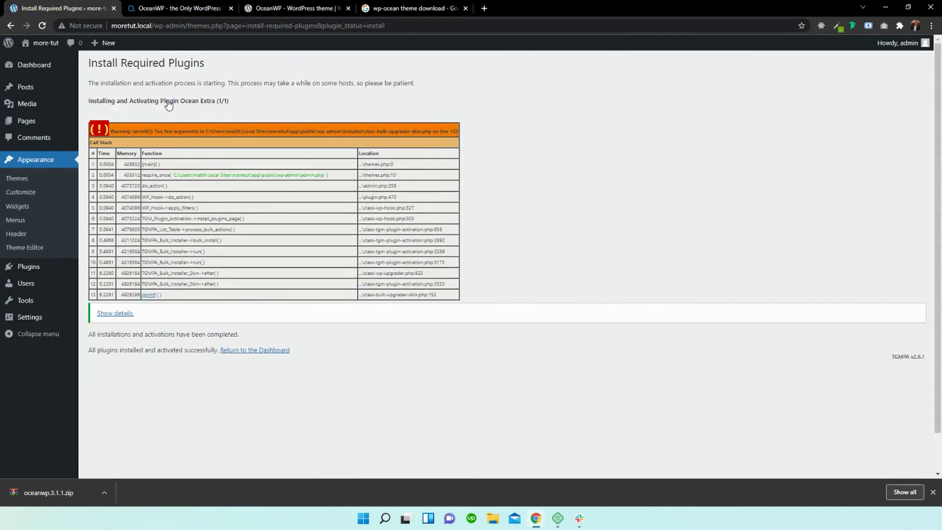
Go to the Dashboard and reload it so the new Ocean Extra menus appear.
{"action": "mouse_move", "coordinate": [47, 45]}
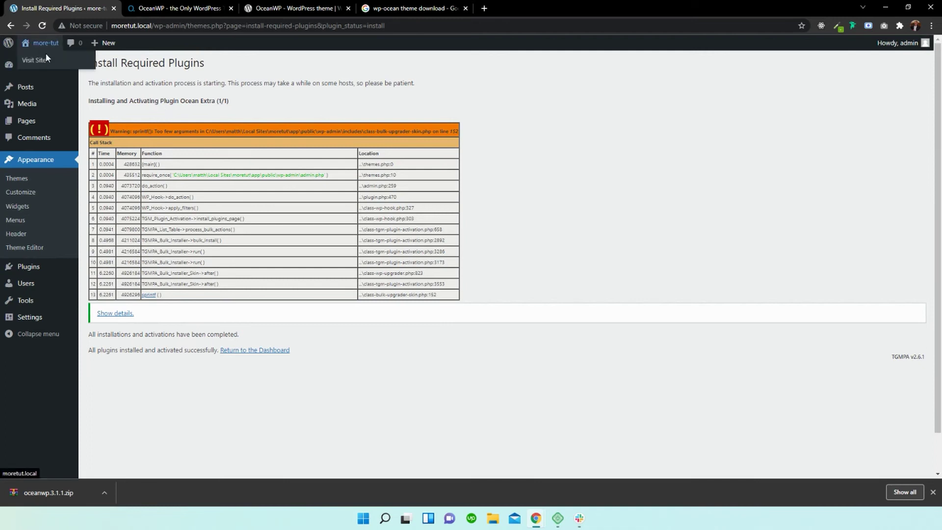
{"action": "left_click", "coordinate": [31, 71]}
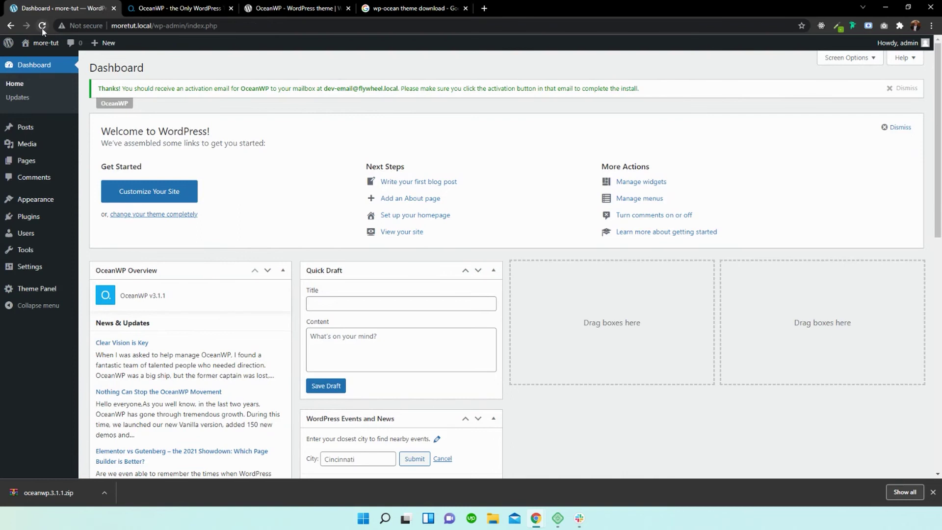
{"action": "left_click", "coordinate": [42, 27]}
Open OceanWP's Theme Panel and browse its Customizer Sections and Getting started cards.
{"action": "mouse_move", "coordinate": [44, 289]}
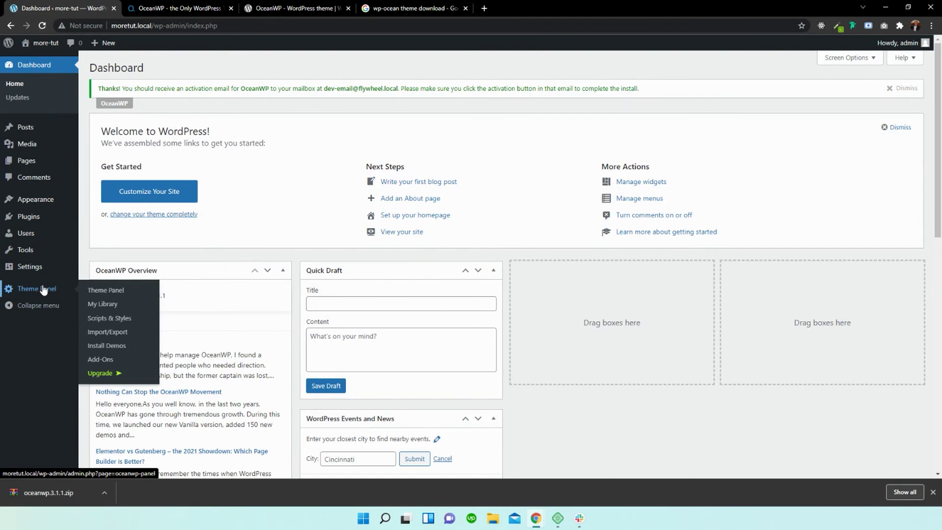
{"action": "left_click", "coordinate": [43, 290]}
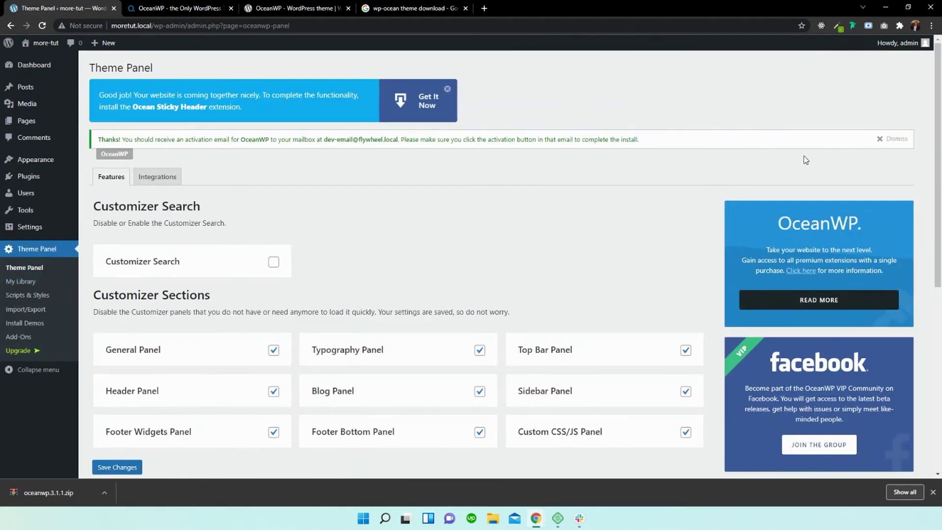
{"action": "scroll", "coordinate": [665, 218], "scroll_direction": "down", "scroll_amount": 5}
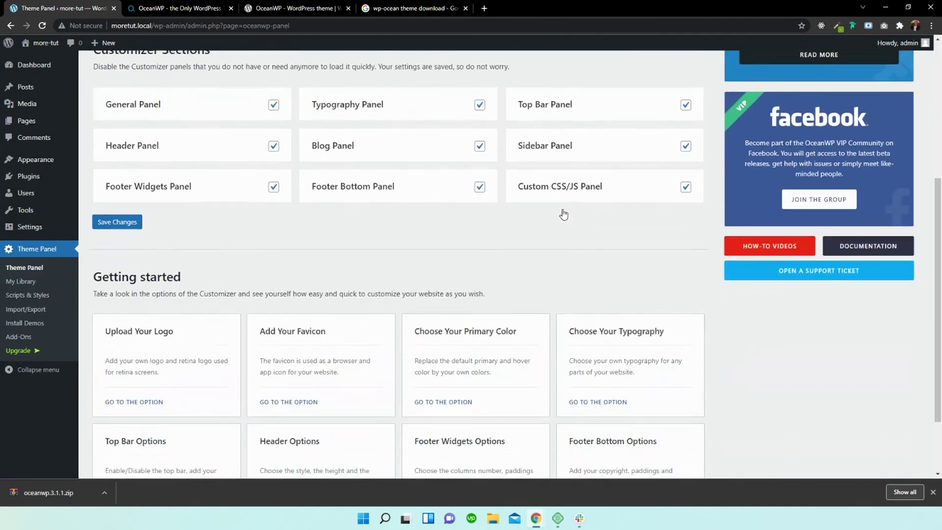
{"action": "scroll", "coordinate": [564, 214], "scroll_direction": "up", "scroll_amount": 5}
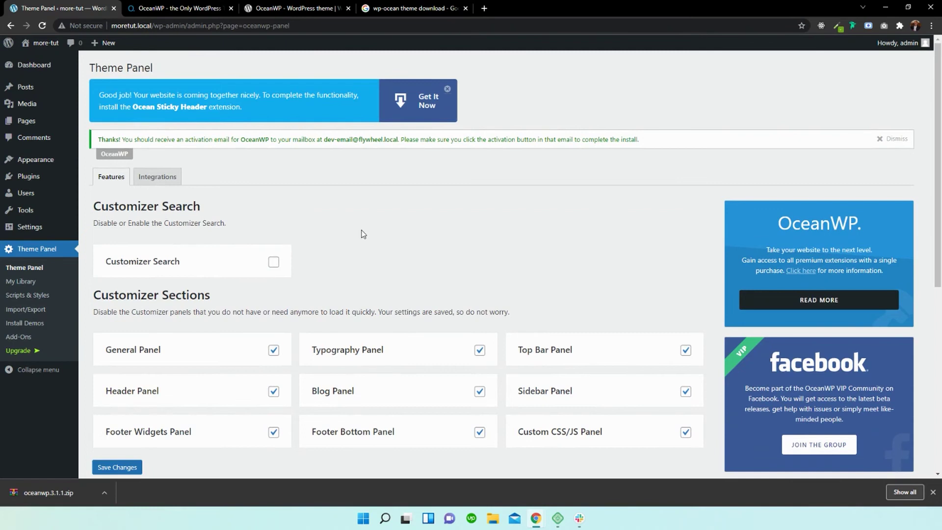
{"action": "scroll", "coordinate": [368, 233], "scroll_direction": "down", "scroll_amount": 5}
{"action": "scroll", "coordinate": [367, 233], "scroll_direction": "up", "scroll_amount": 5}
{"action": "scroll", "coordinate": [368, 234], "scroll_direction": "down", "scroll_amount": 2}
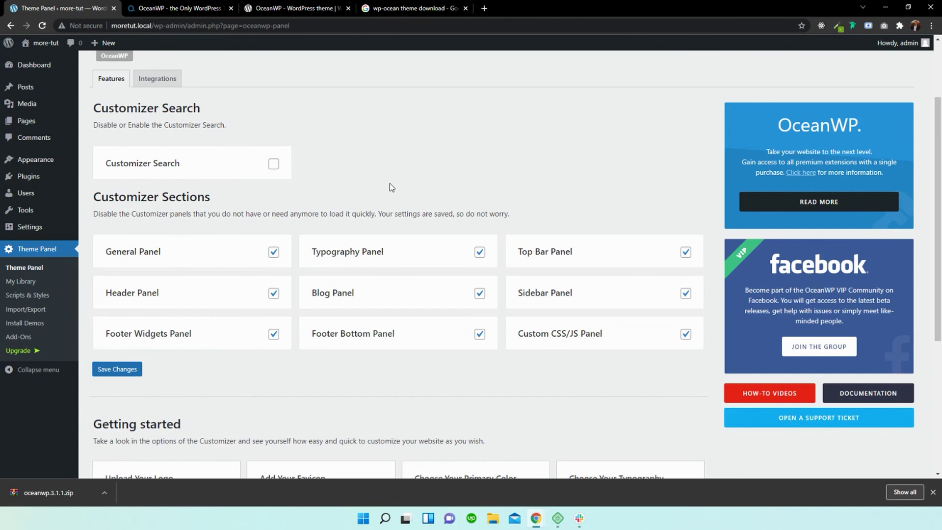
{"action": "scroll", "coordinate": [391, 187], "scroll_direction": "down", "scroll_amount": 5}
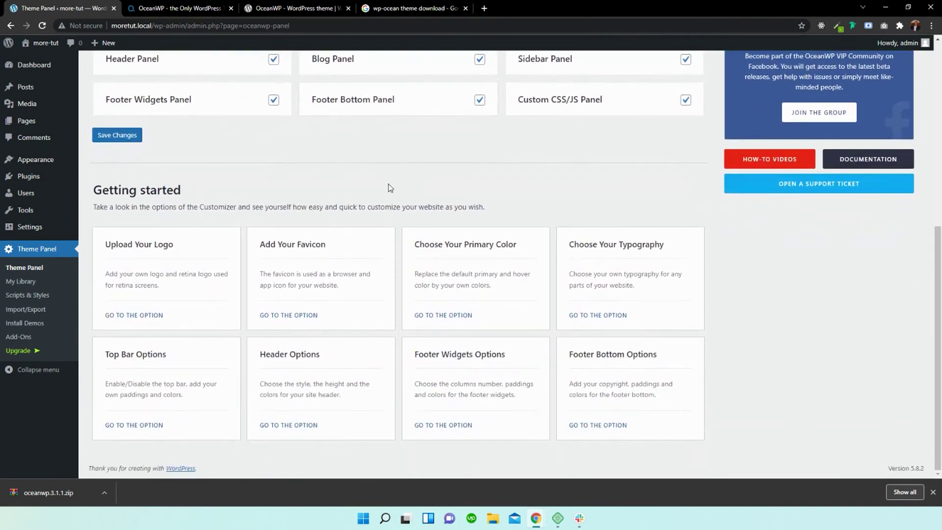